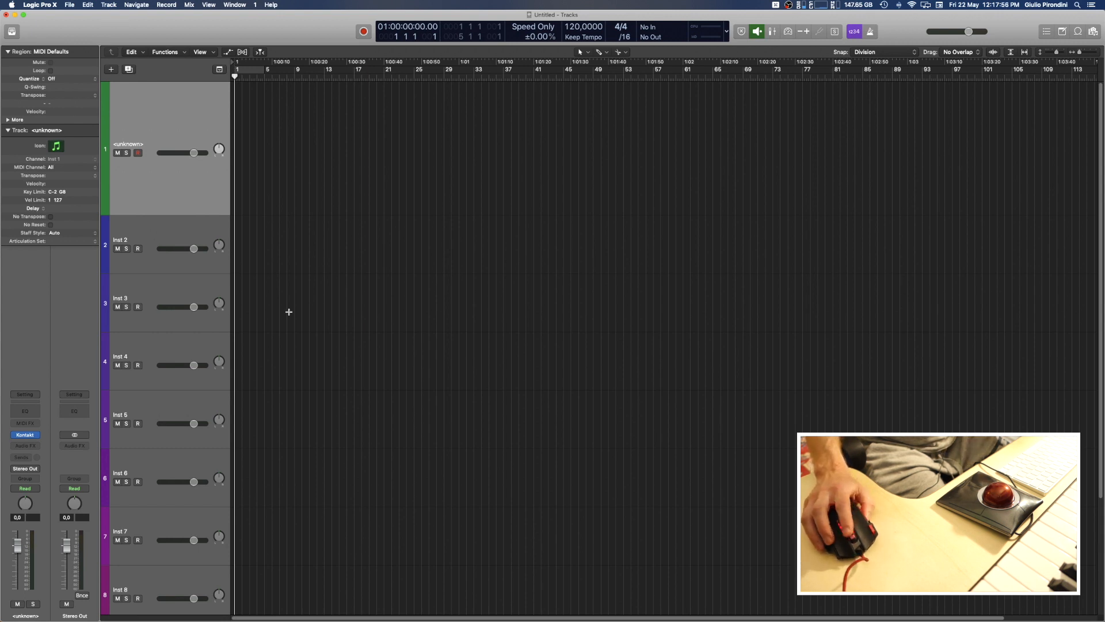
scroll(289, 311, "down", 2)
scroll(289, 311, "down", 1)
scroll(289, 311, "down", 1)
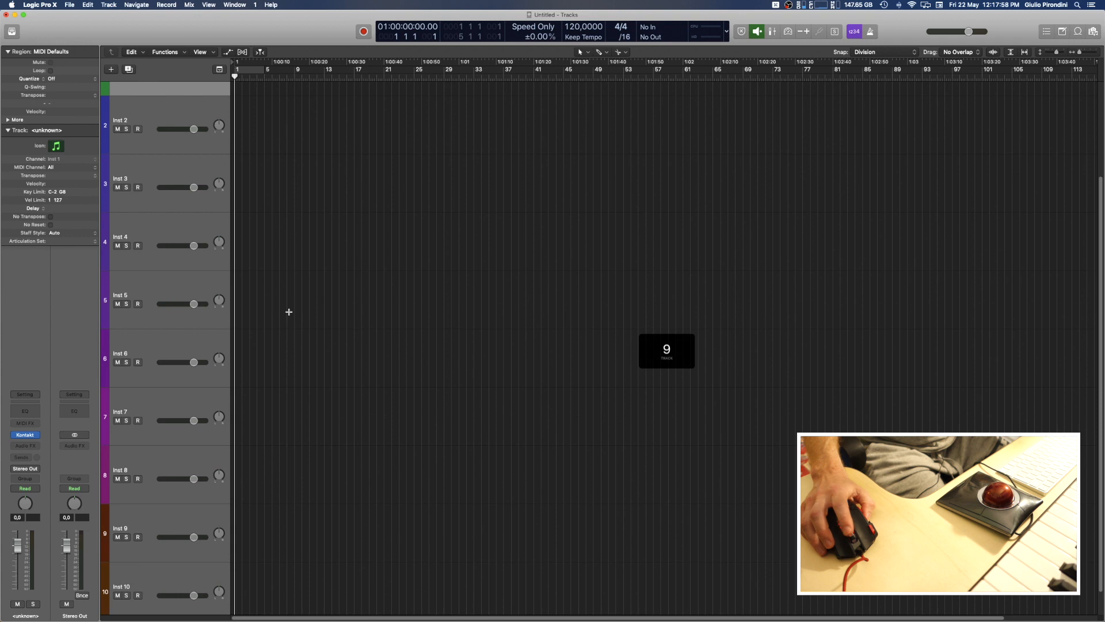
scroll(288, 311, "down", 1)
scroll(289, 311, "up", 2)
scroll(288, 311, "up", 2)
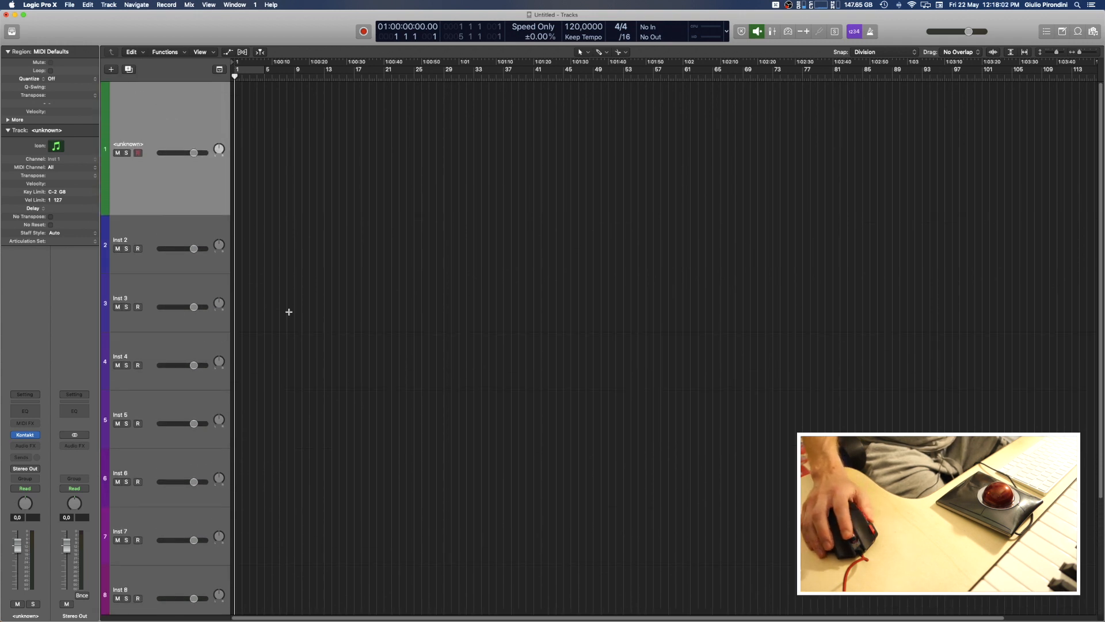
scroll(288, 313, "right", 3)
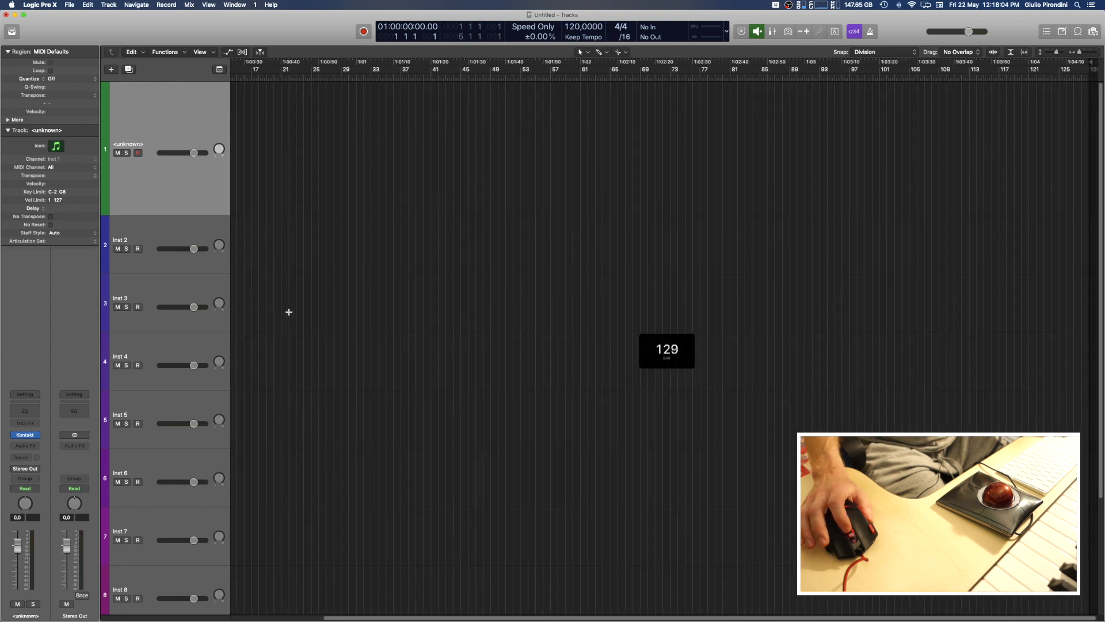
scroll(288, 313, "right", 3)
scroll(289, 312, "left", 2)
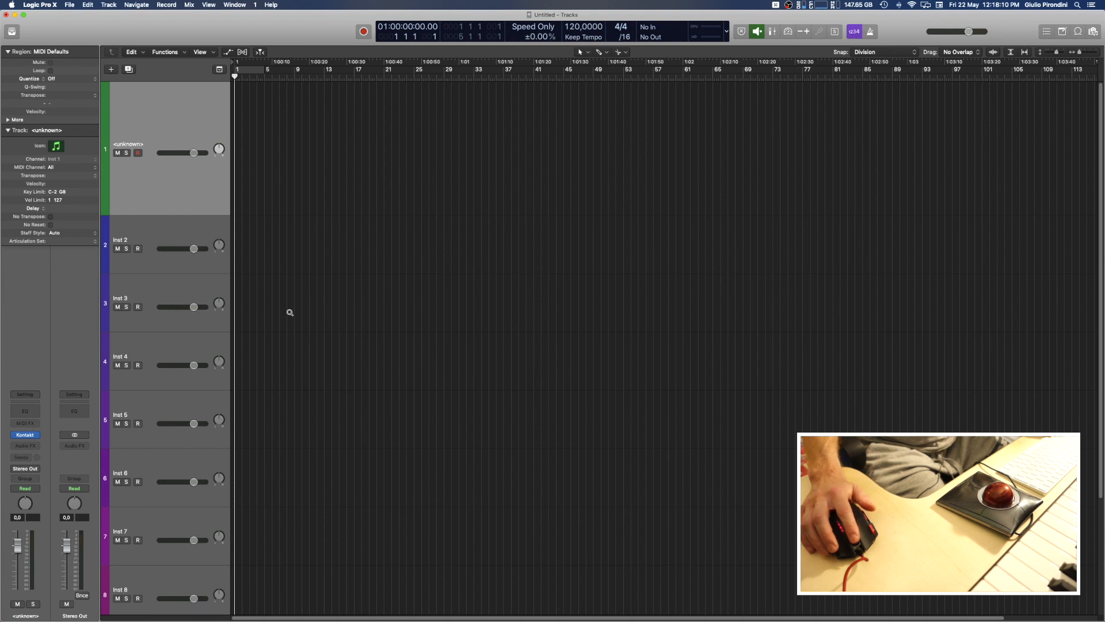
scroll(290, 312, "up", 3)
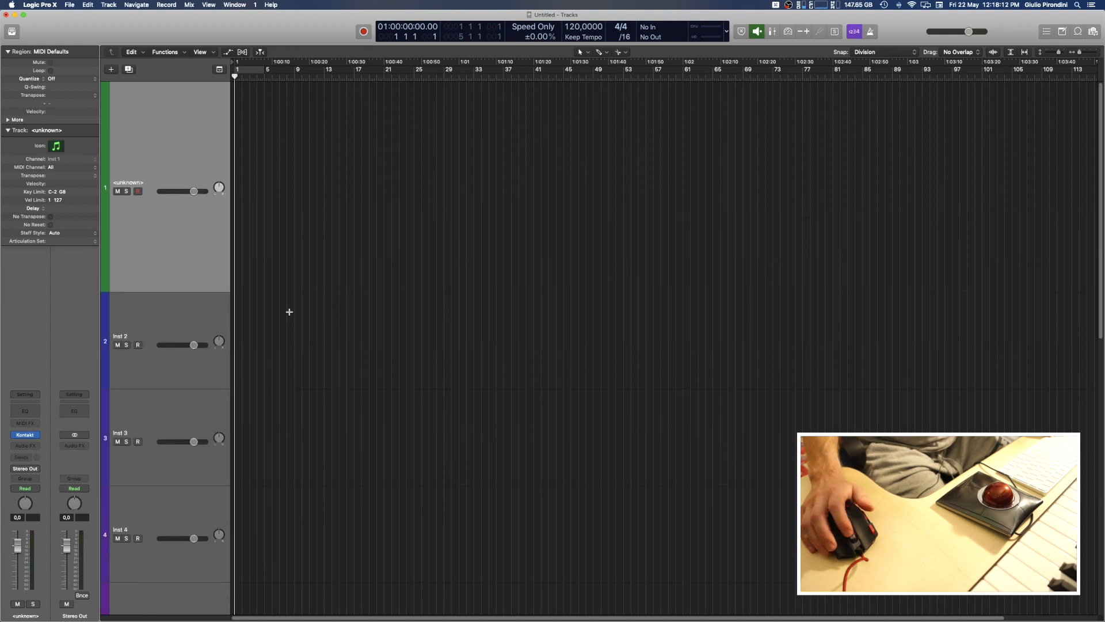
scroll(289, 312, "down", 2)
scroll(289, 312, "up", 1)
scroll(289, 312, "down", 2)
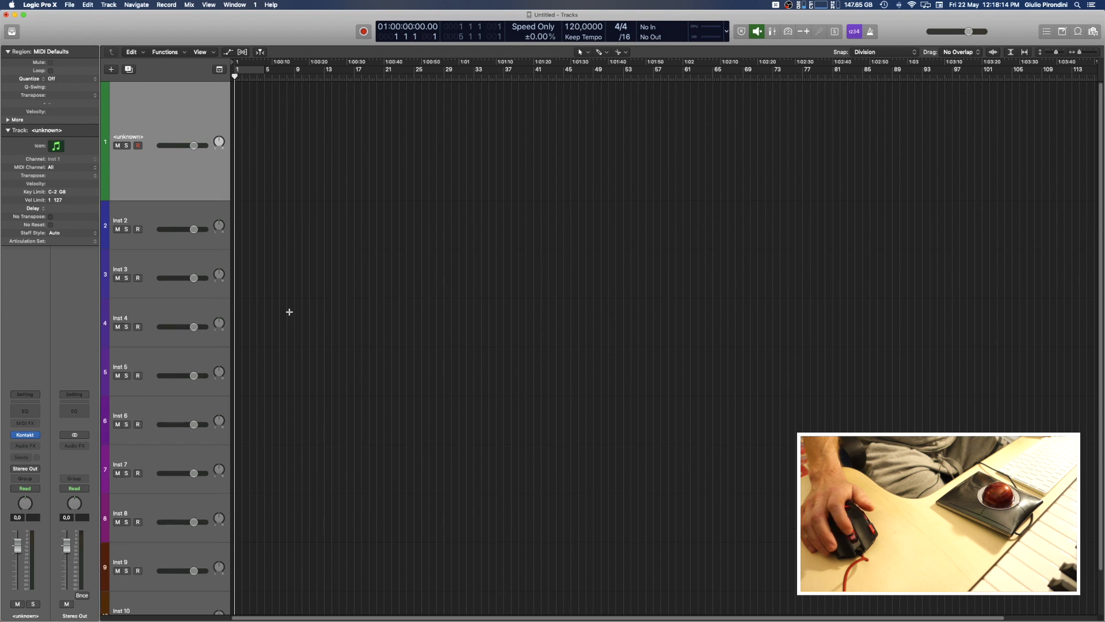
scroll(289, 311, "down", 2)
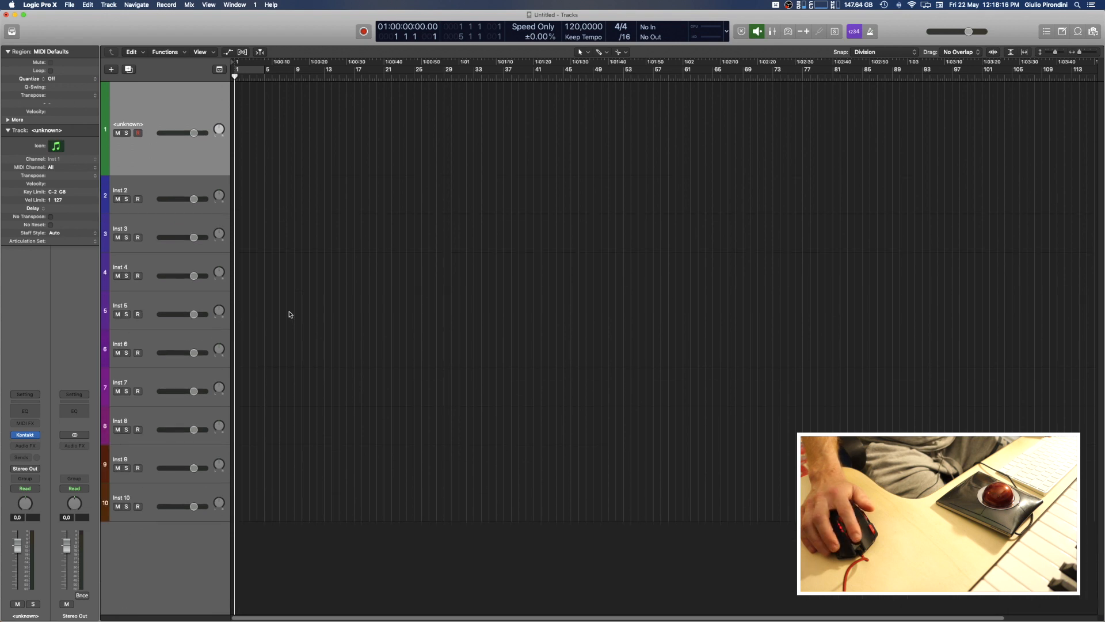
scroll(289, 311, "up", 3)
scroll(289, 312, "up", 2)
scroll(289, 311, "down", 2)
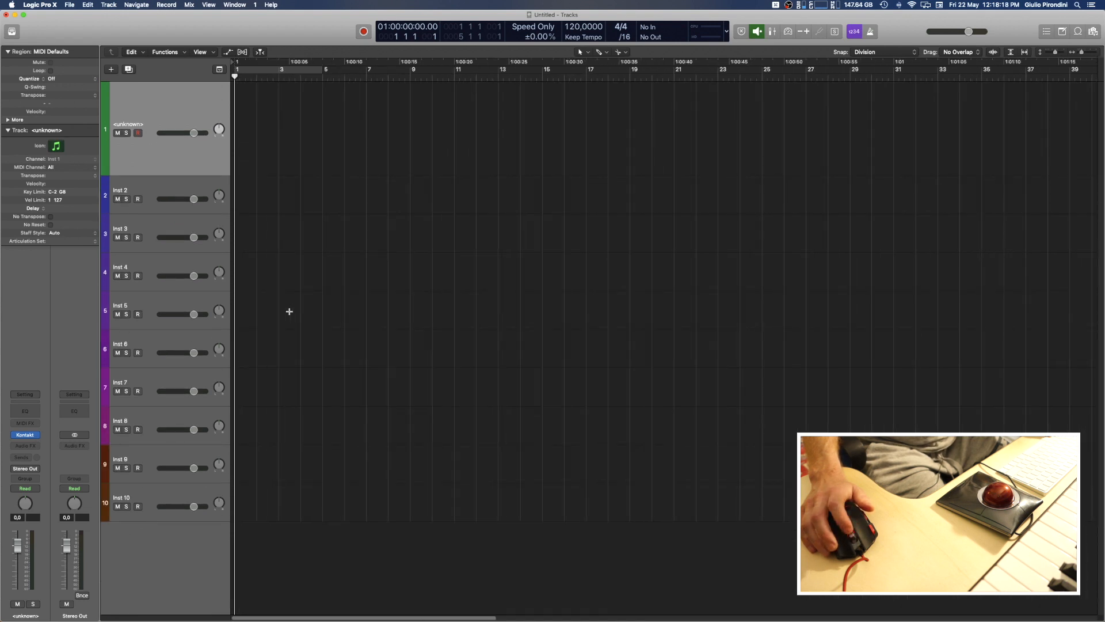
scroll(290, 312, "down", 3)
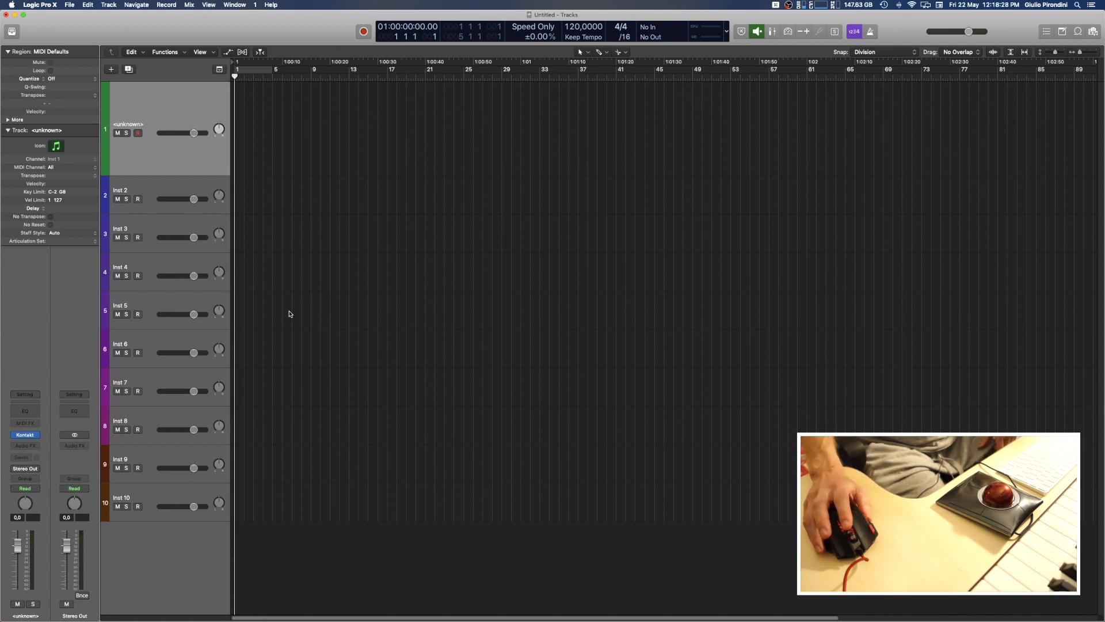
Step: Add a new instrument track, Inst 11, below the selected Inst 10 track
left_click(192, 497)
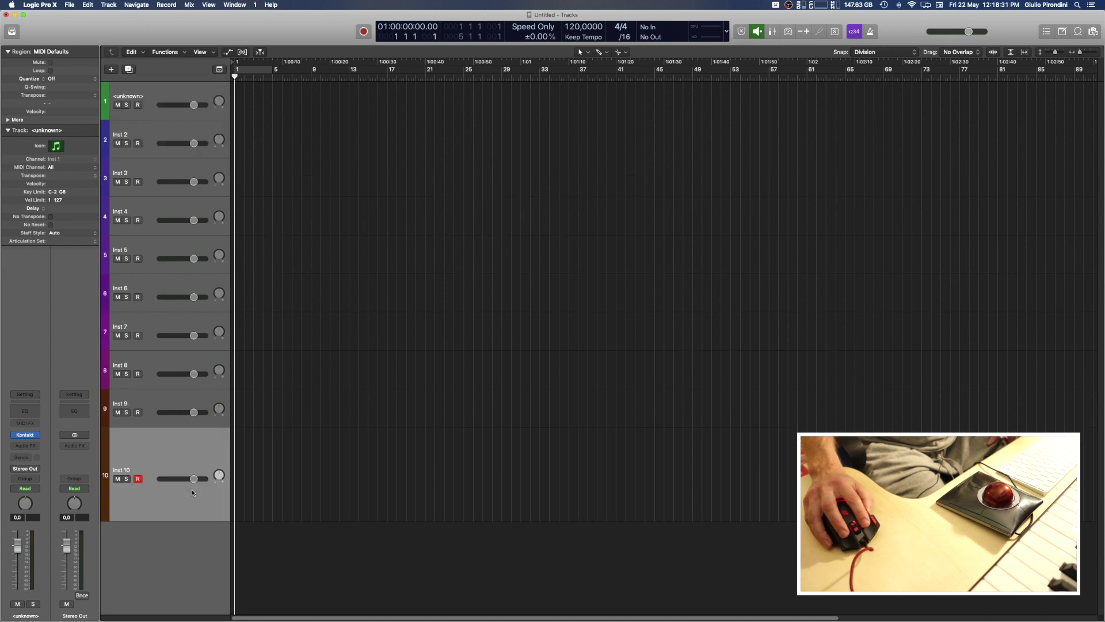
double_click(185, 535)
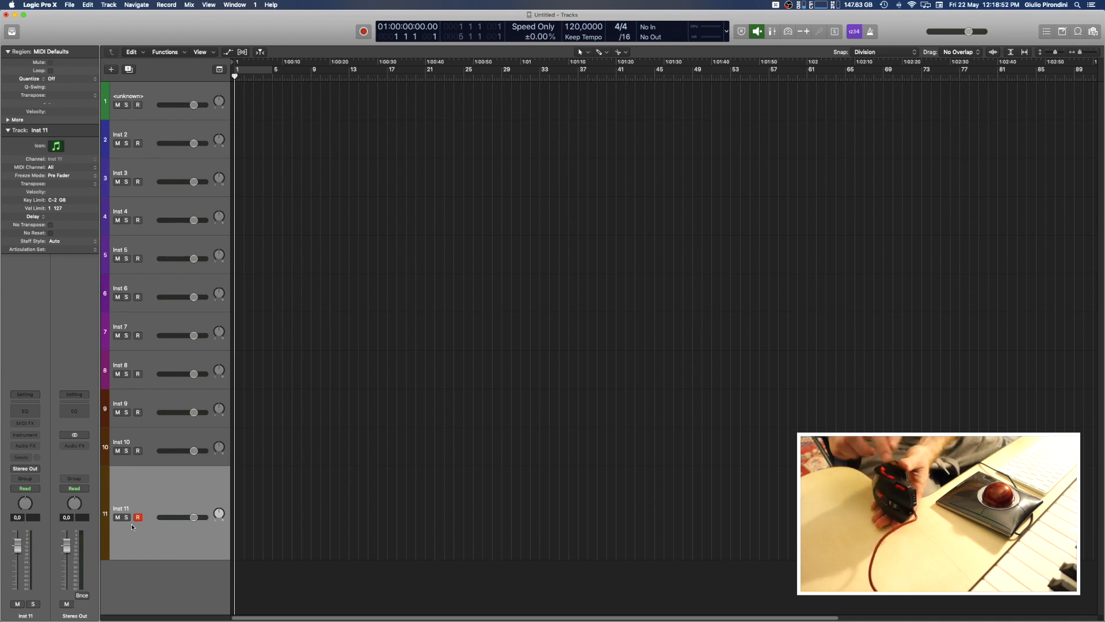
Step: Look at Inst 11's note editor, then return to the arrangement
key("super+4")
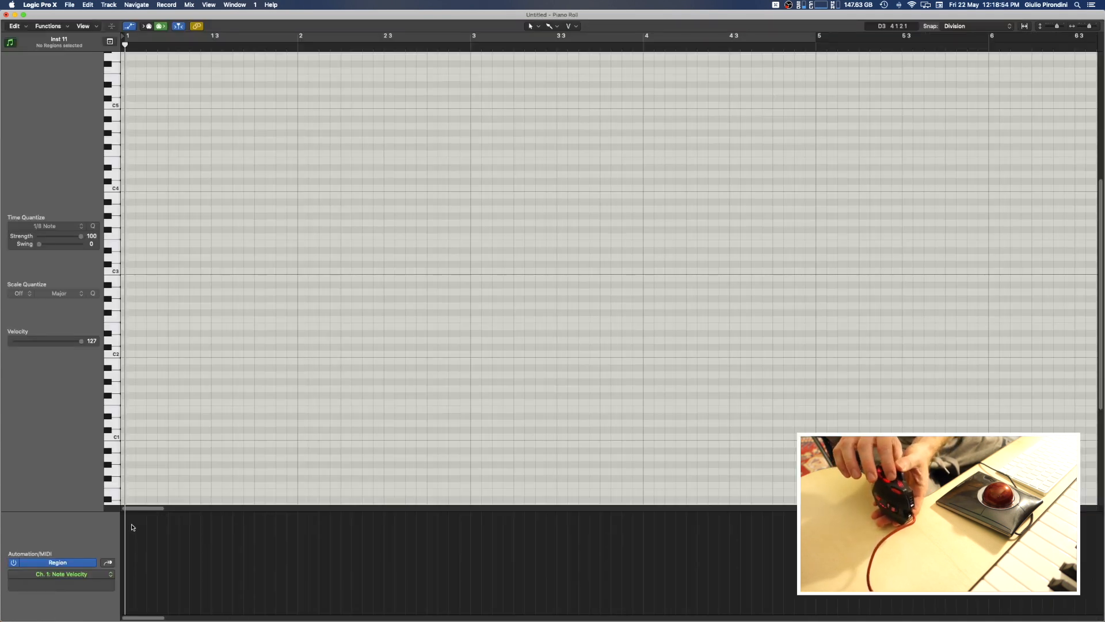
key("super+grave")
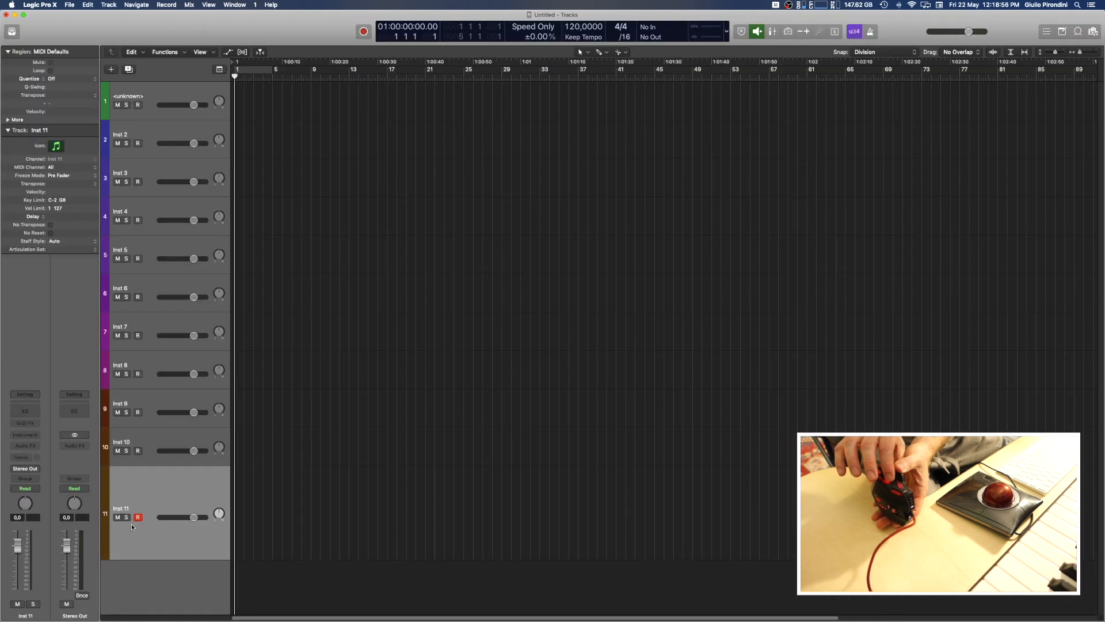
key("super+grave")
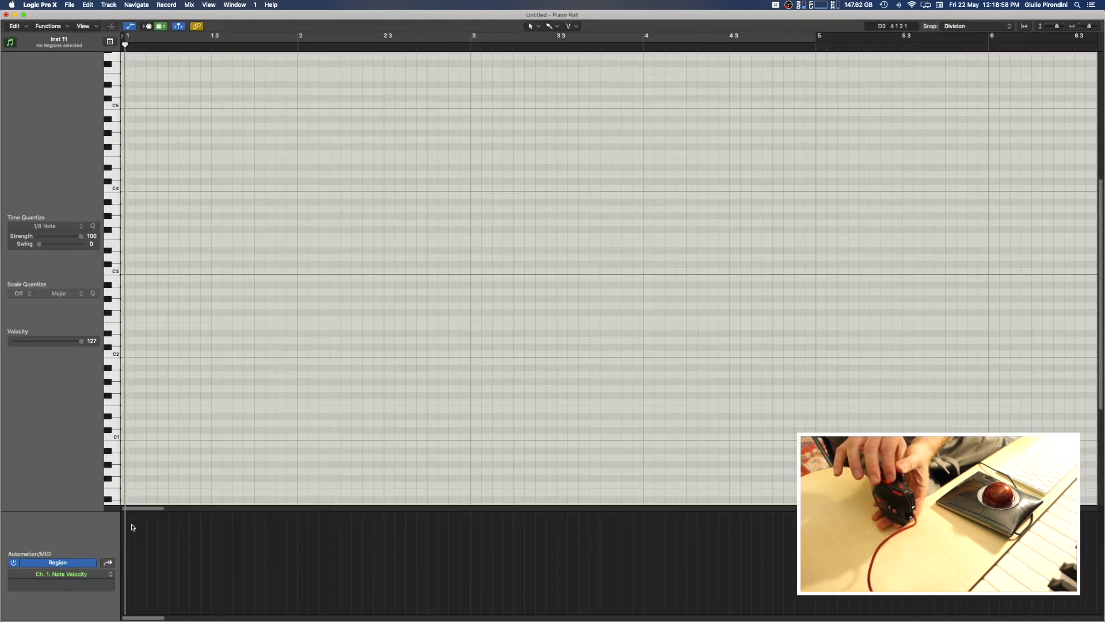
key("super+grave")
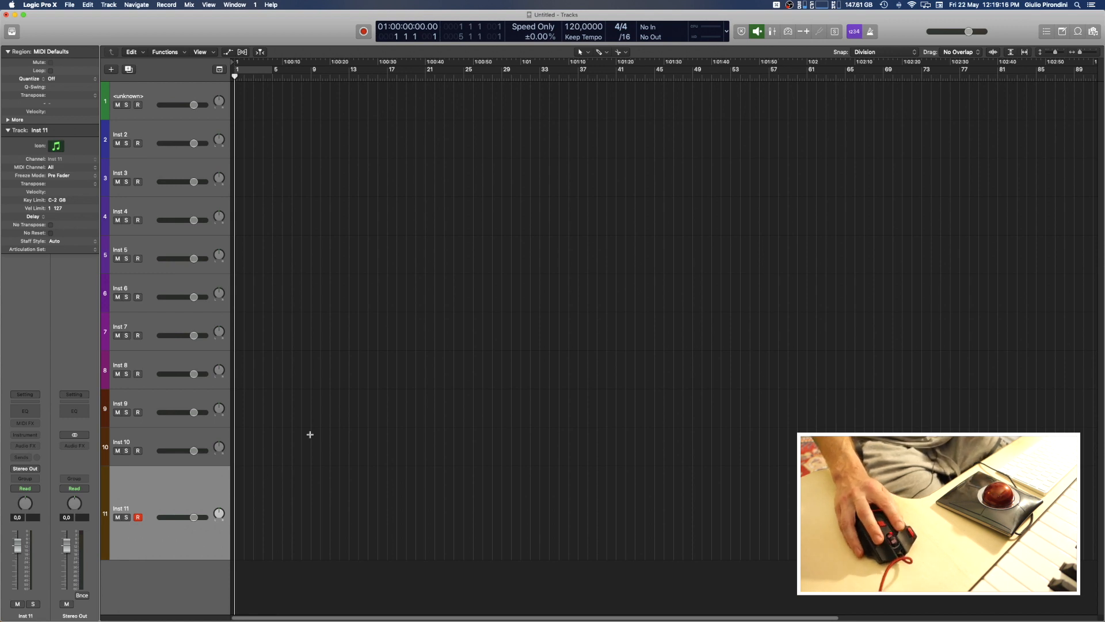
Step: Create an empty MIDI region at bar 1 of track 1 and repeat it twice after itself
left_click(239, 93)
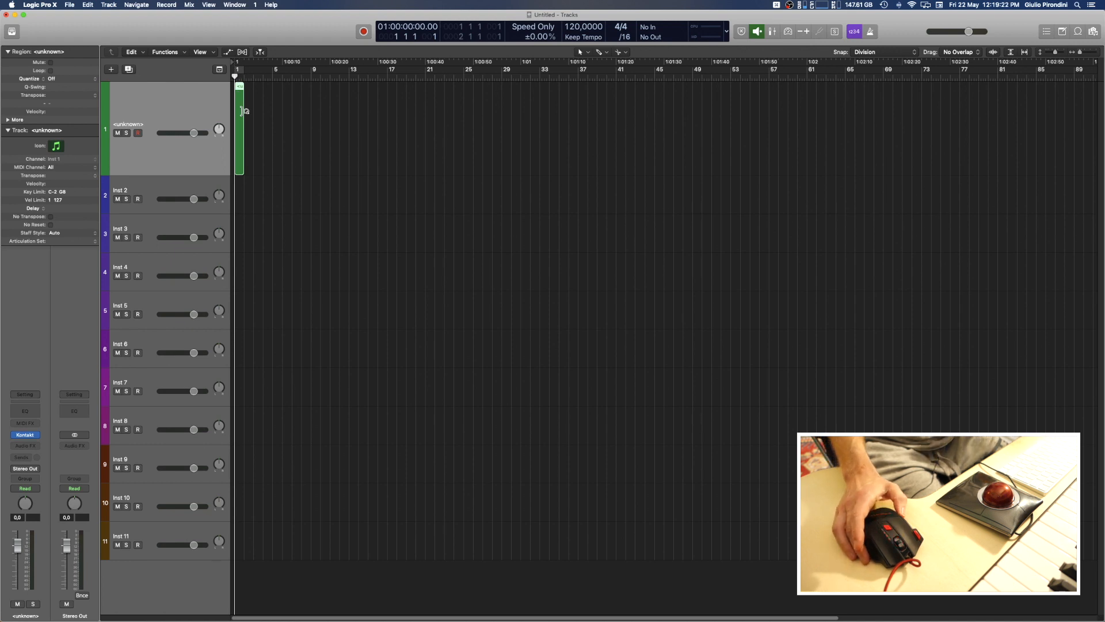
key("super+r")
key("super+r")
key("super+r")
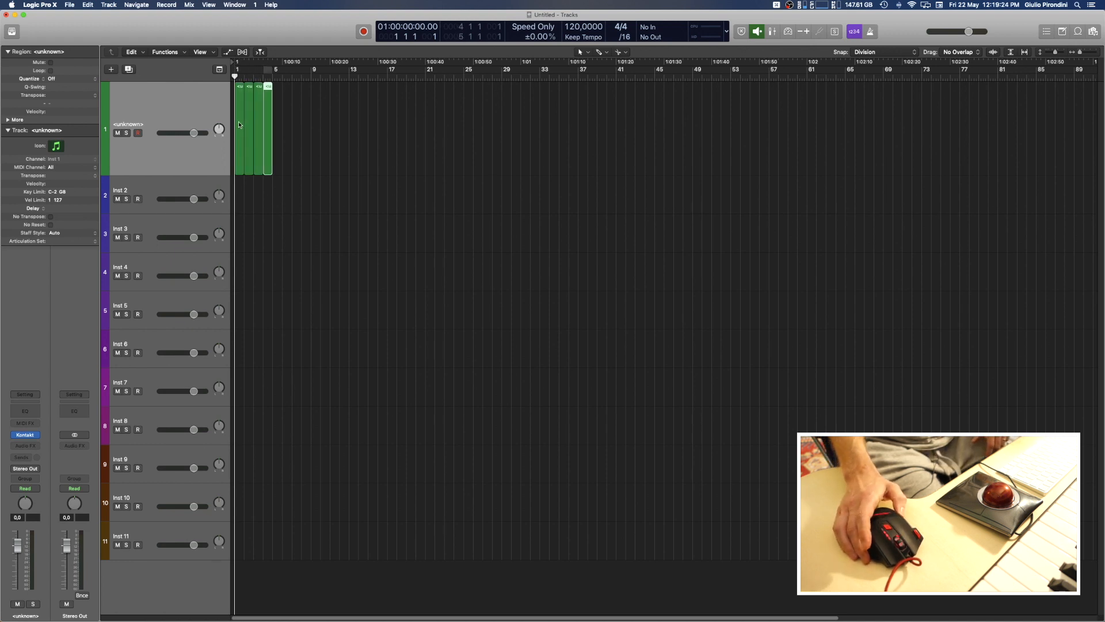
key("super+r")
key("super+r")
key("super+r")
key("super+r")
key("super+r")
key("super+r")
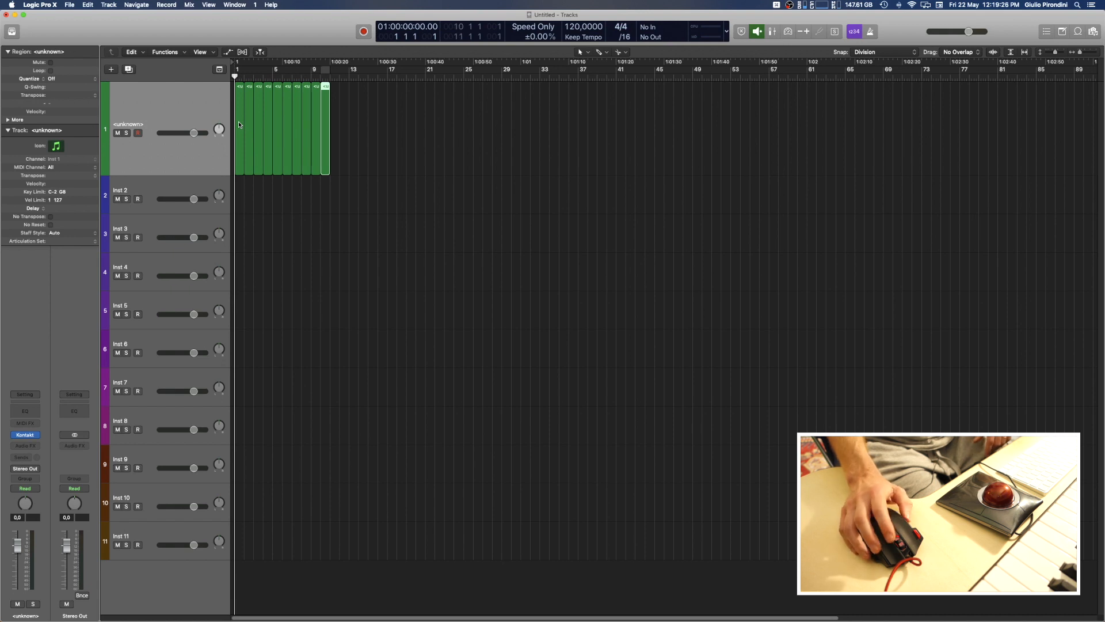
Step: Enter four notes into the first region, forming a chord plus a lower note
double_click(238, 125)
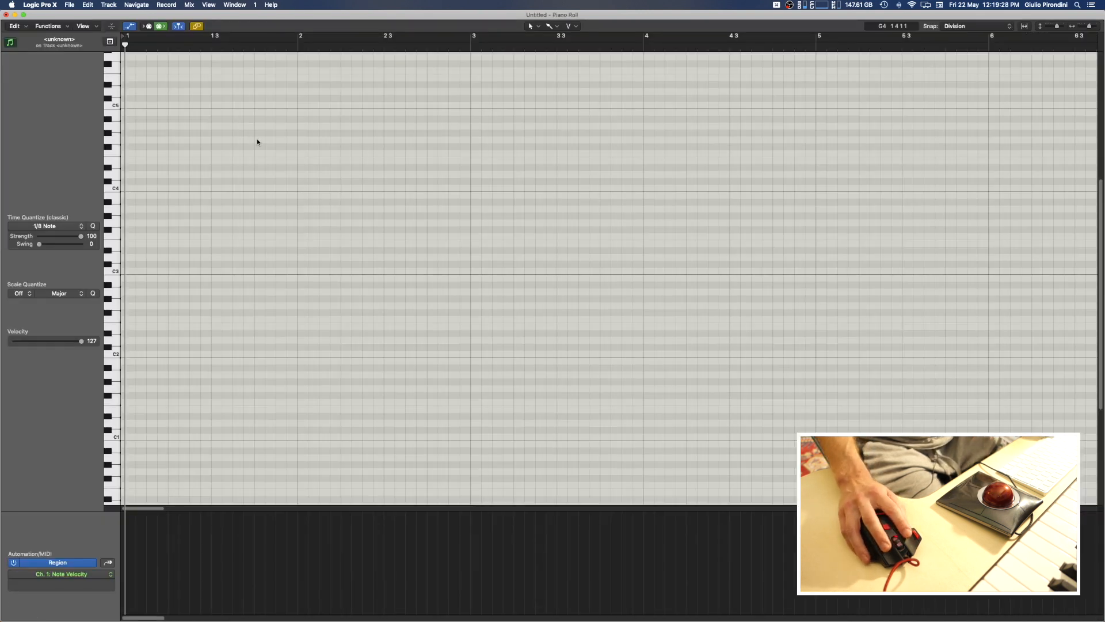
left_click(321, 209)
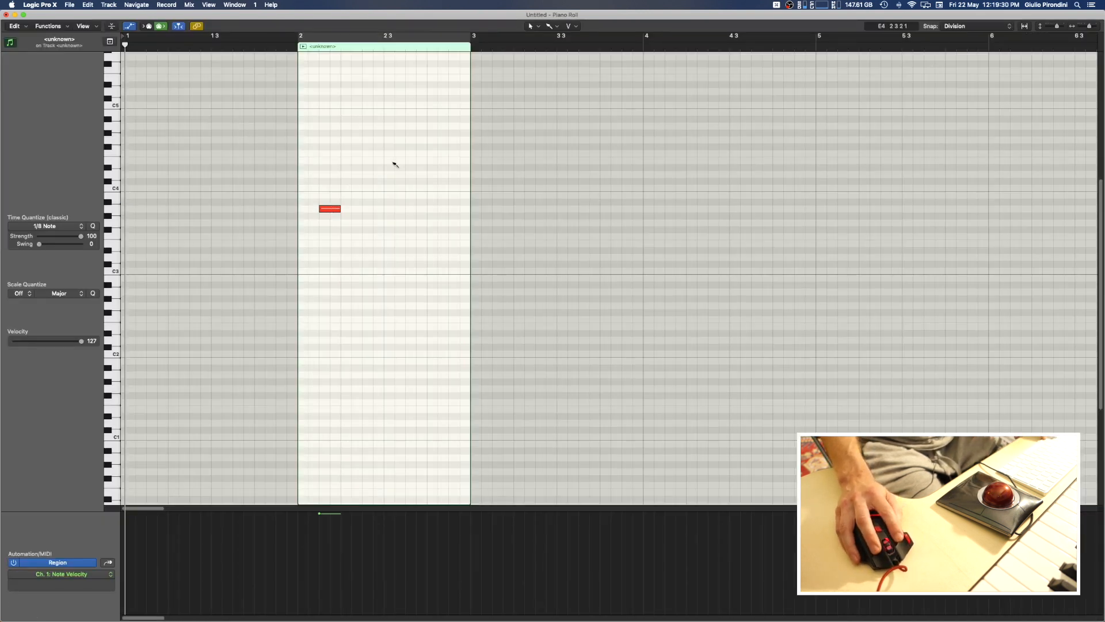
left_click(387, 161)
left_click(397, 209)
left_click(421, 236)
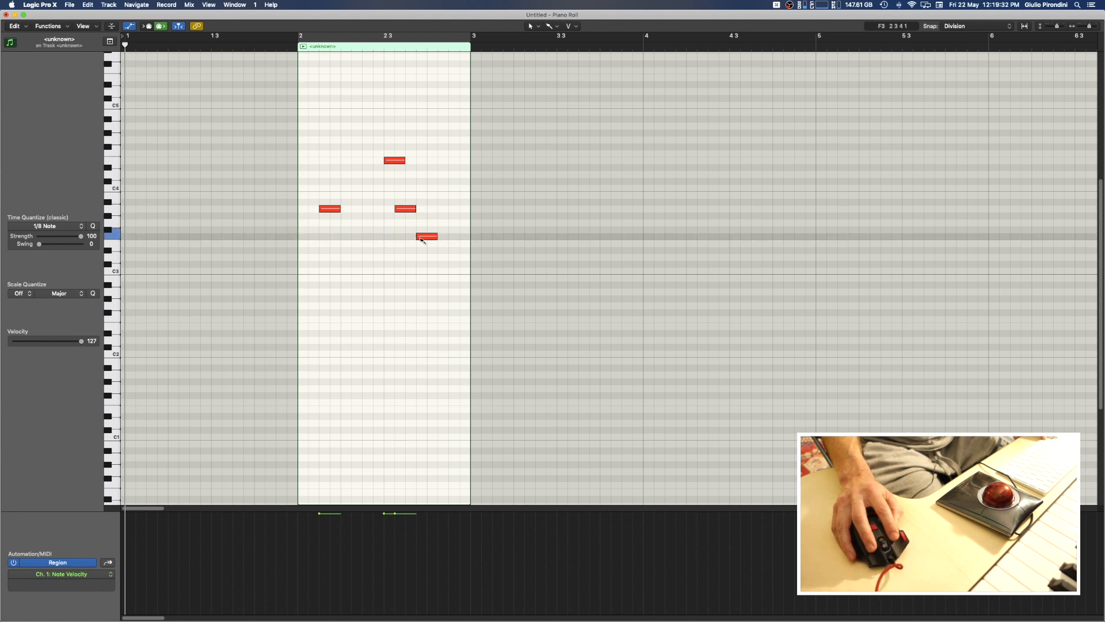
Step: Repeat the low note three times across the region with Cmd+R
left_click_drag(418, 226, 462, 301)
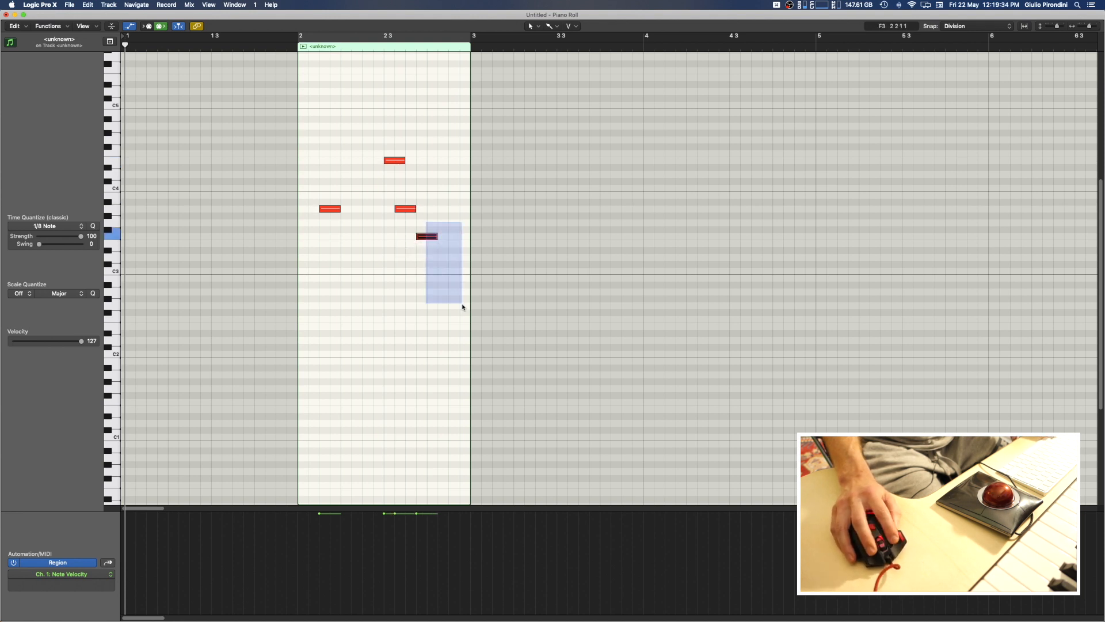
key("cmd+r")
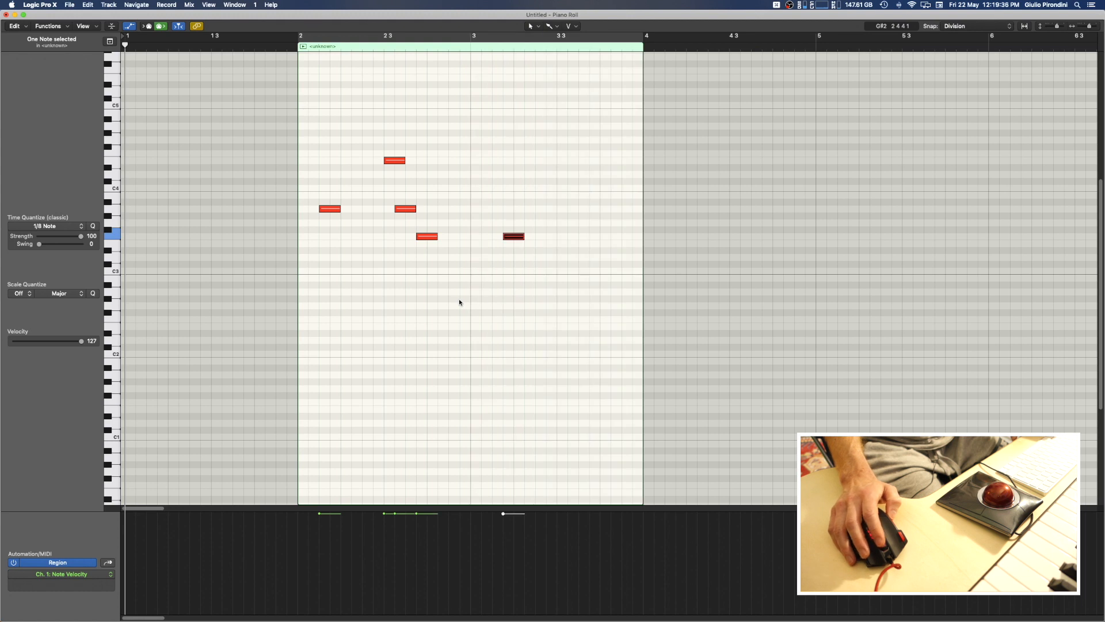
key("cmd+r")
key("cmd+r")
key("cmd+r")
key("cmd+r")
key("cmd+r")
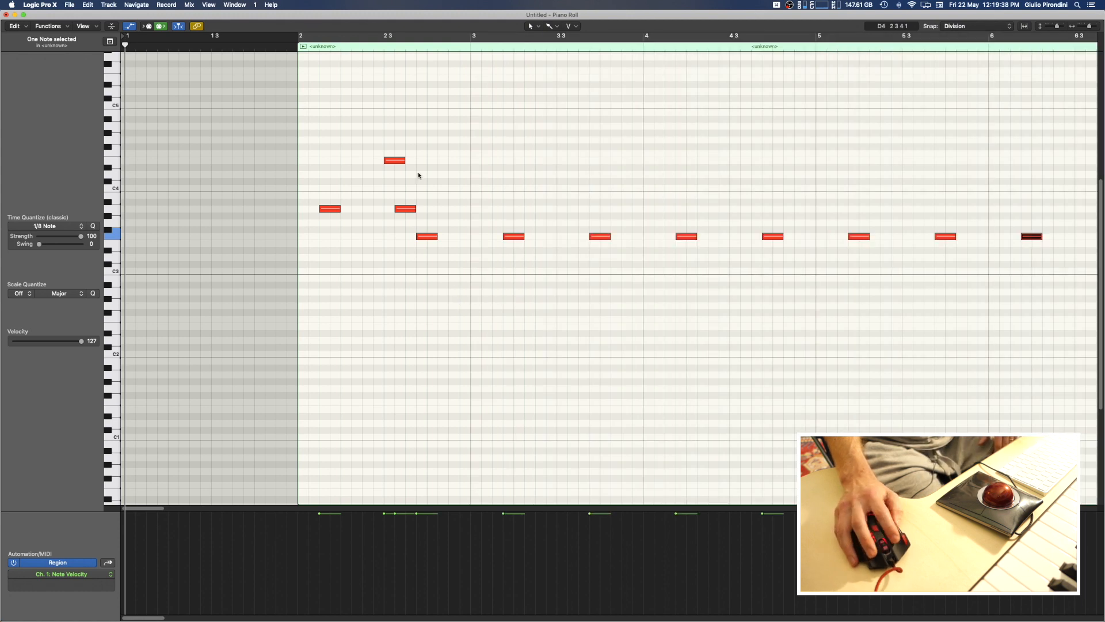
Step: Repeat the three-note chord twice further along the region
left_click(372, 106)
left_click_drag(371, 106, 445, 251)
key("cmd+r")
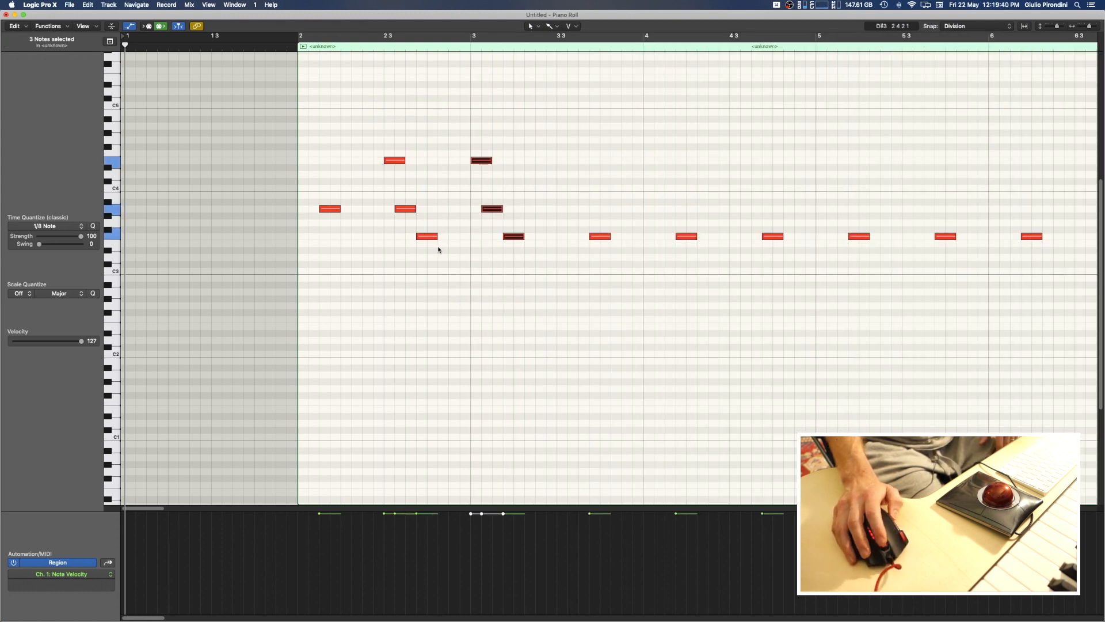
key("cmd+r")
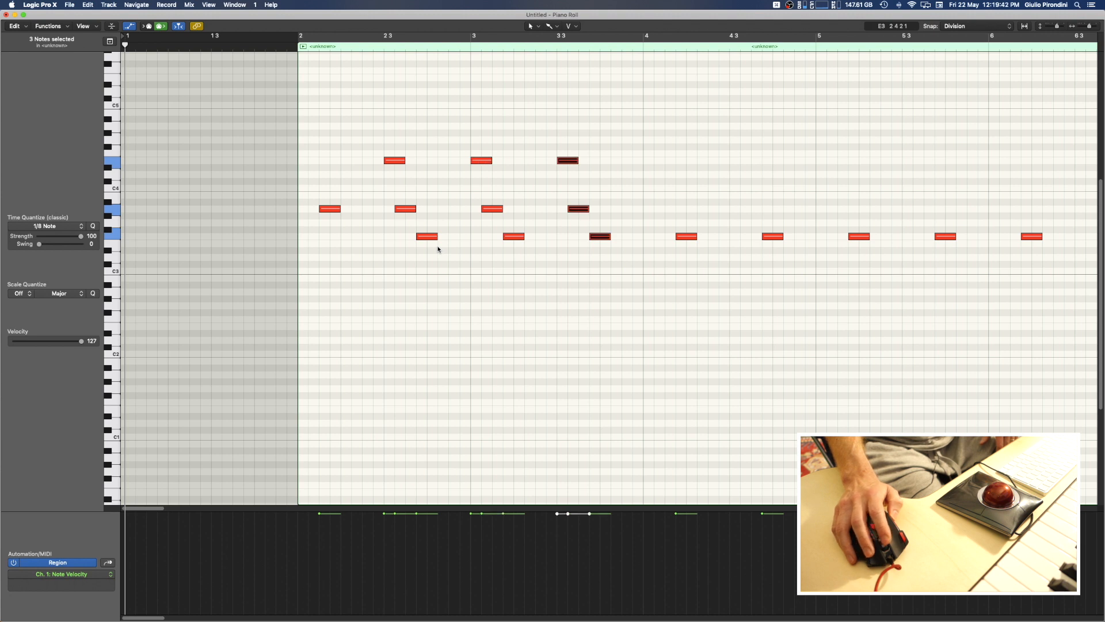
key("cmd+r")
key("cmd+r")
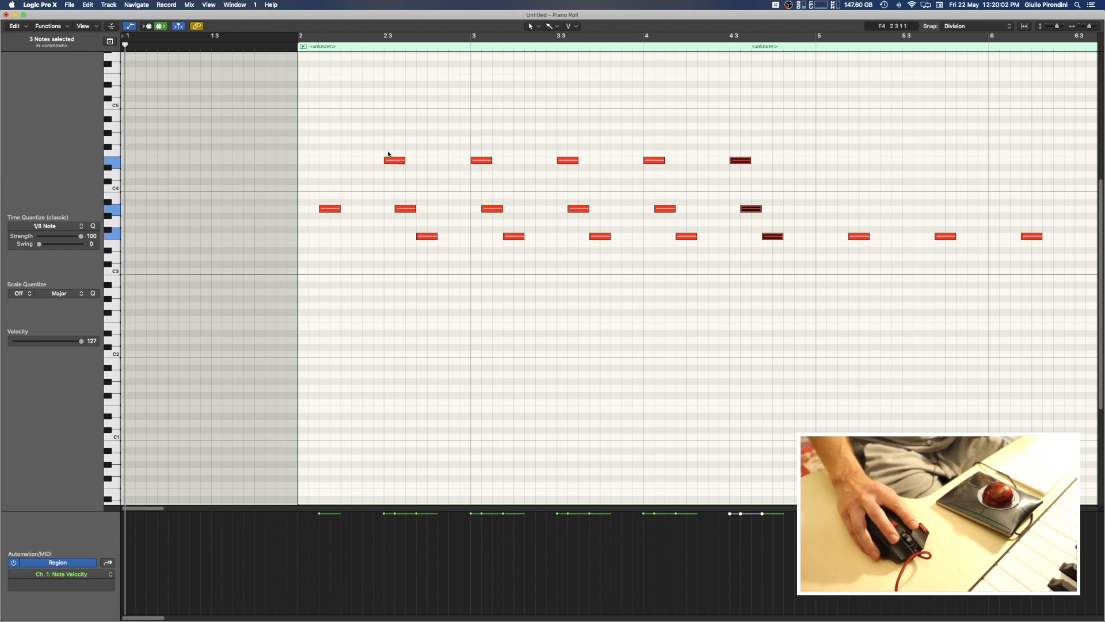
Step: Delete the first chord's upper two notes and return to the arrangement
left_click_drag(377, 129, 404, 217)
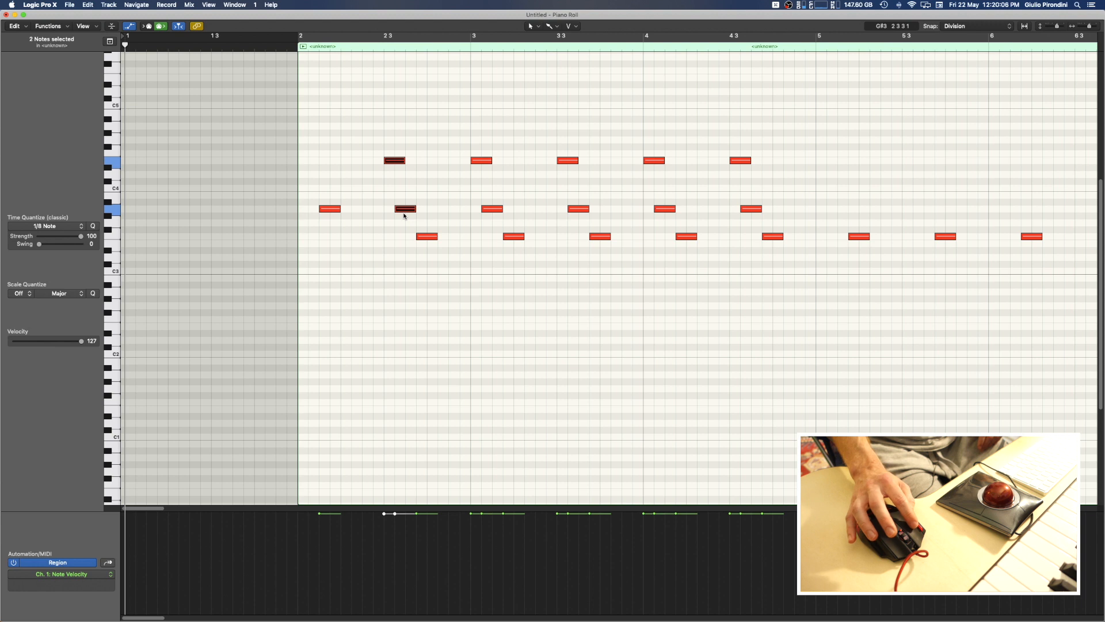
key("Delete")
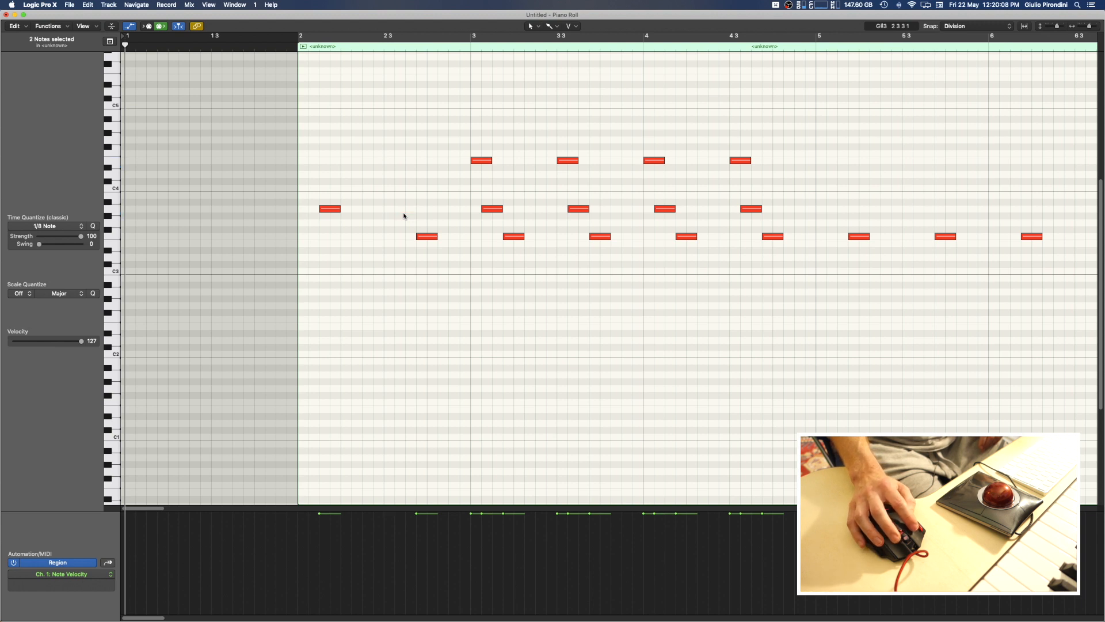
key("p")
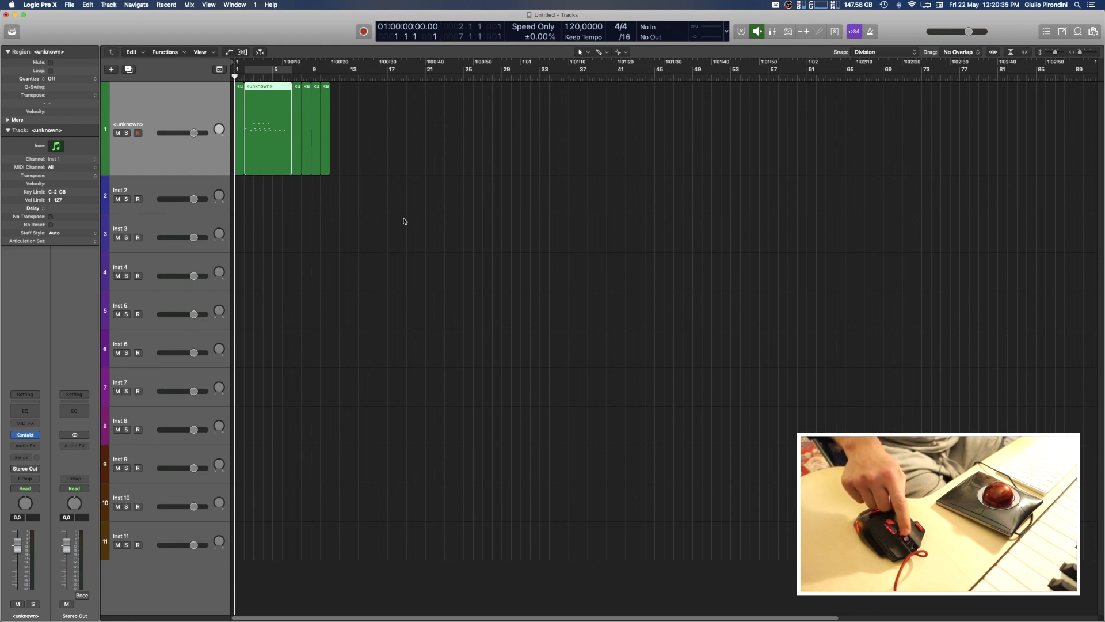
Step: Deselect track 1's regions and bring the bar-4 region into the note editor
left_click(382, 209)
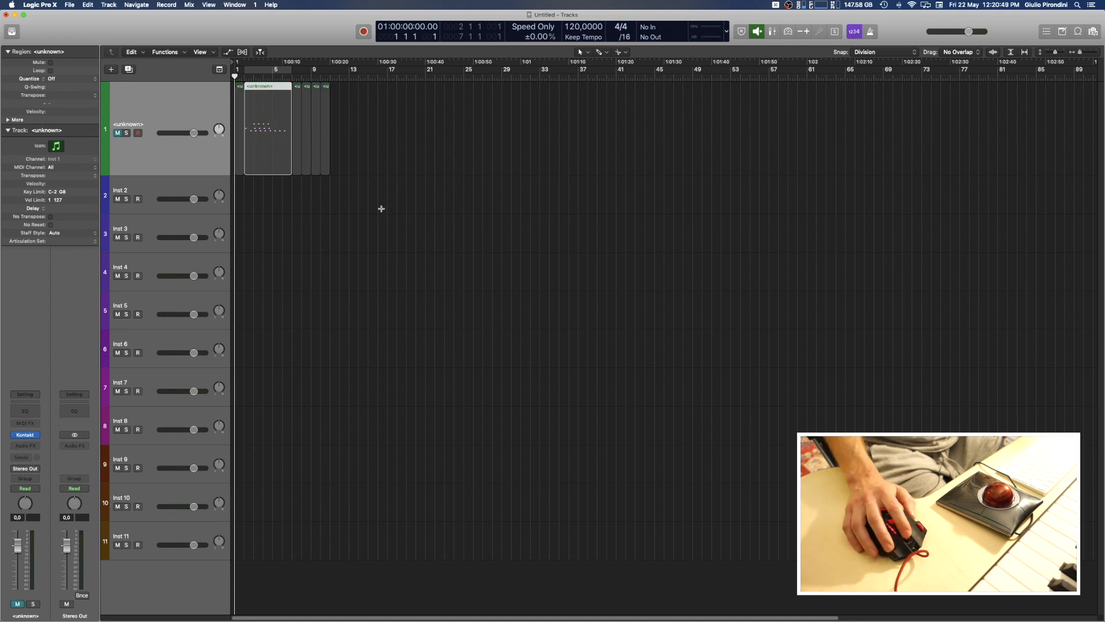
left_click(381, 209)
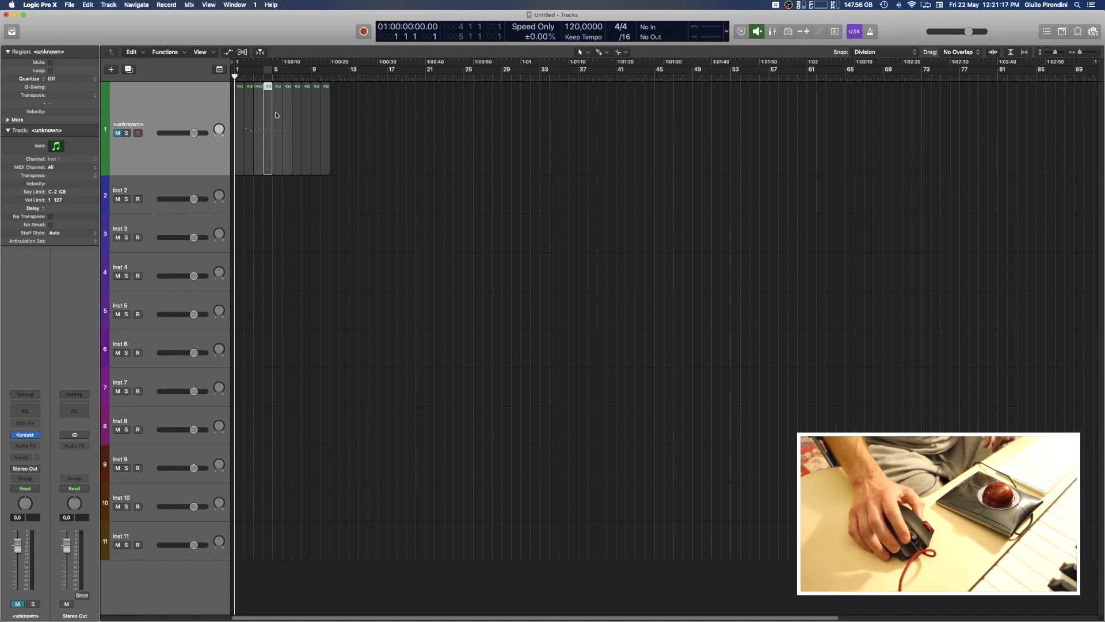
double_click(275, 115)
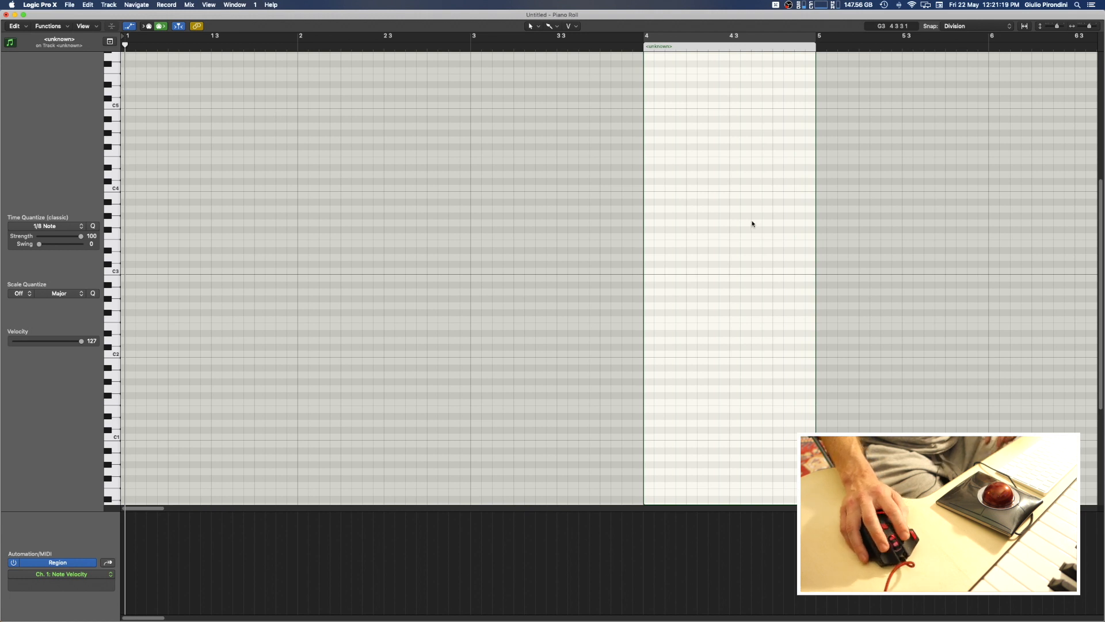
Step: Draw four notes into the bar-4 region, then remove one, leaving three
left_click(676, 202)
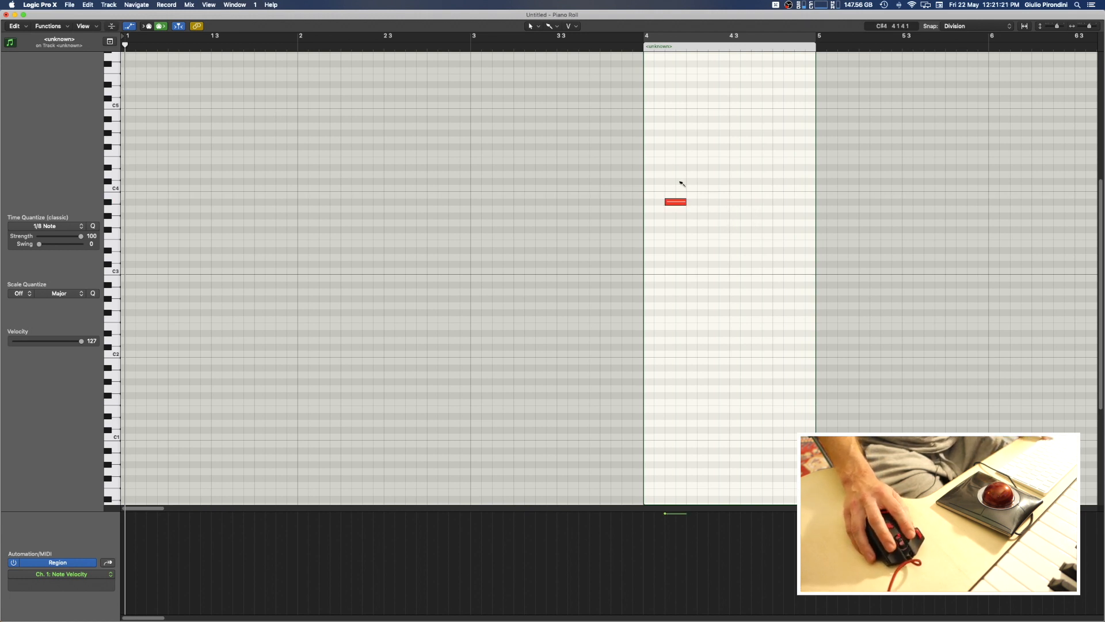
left_click(687, 168)
left_click(718, 189)
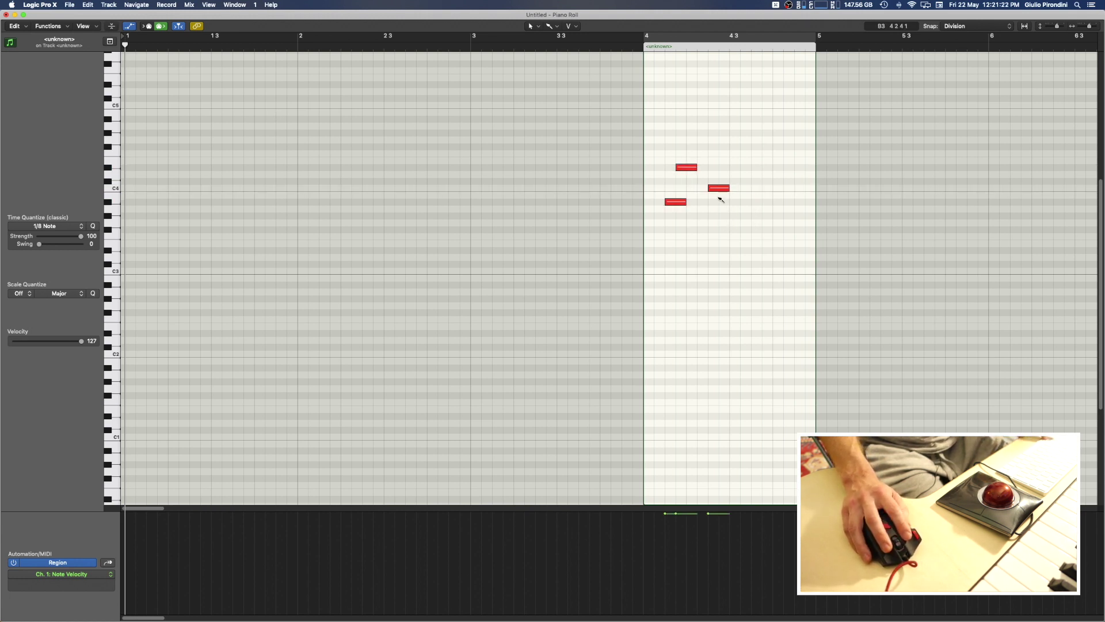
left_click(747, 225)
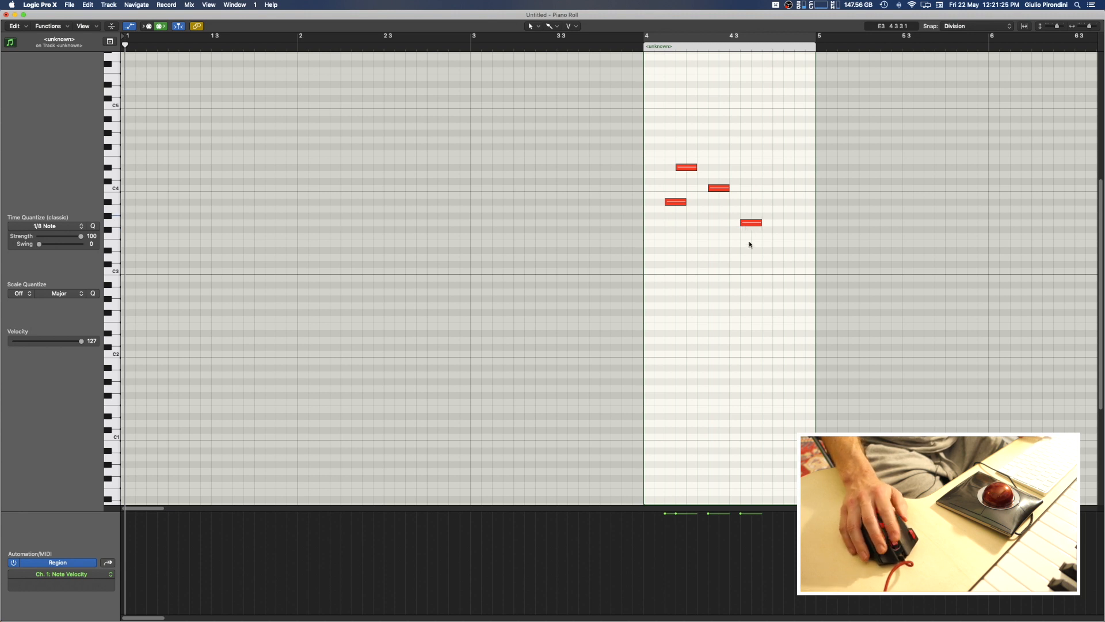
left_click(719, 189)
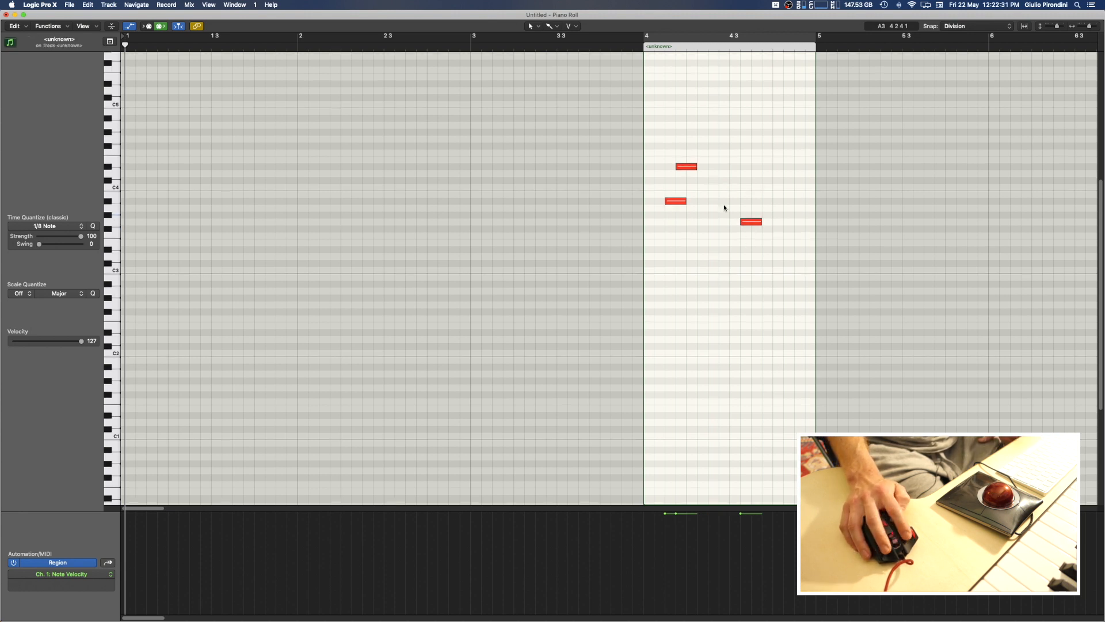
Step: Split the lowest of the new notes in two with the Scissors tool
key("t")
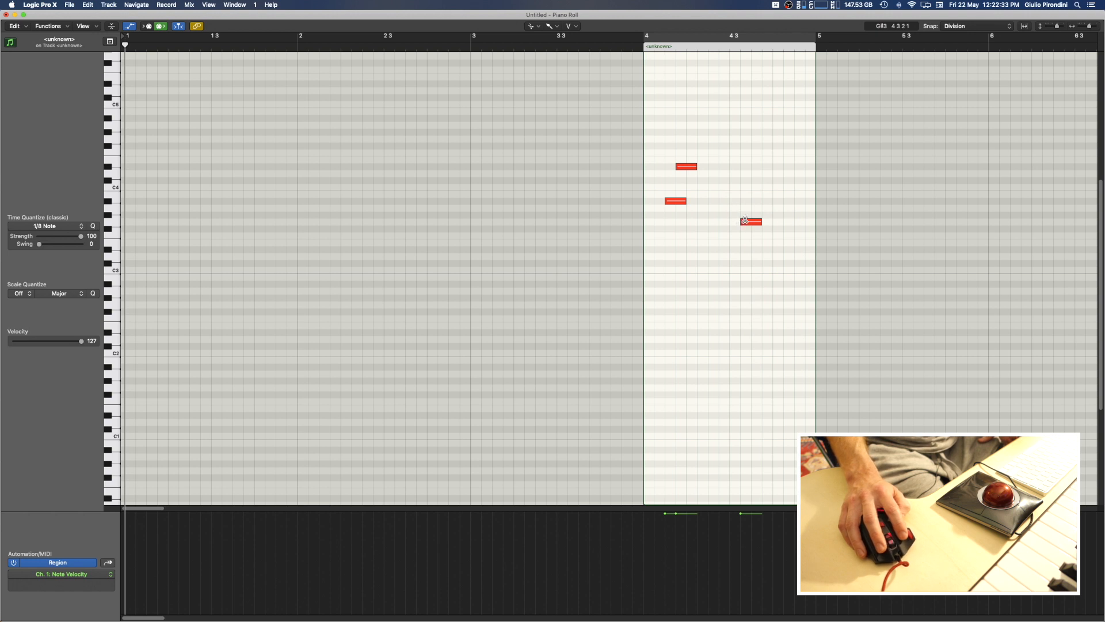
left_click(751, 224)
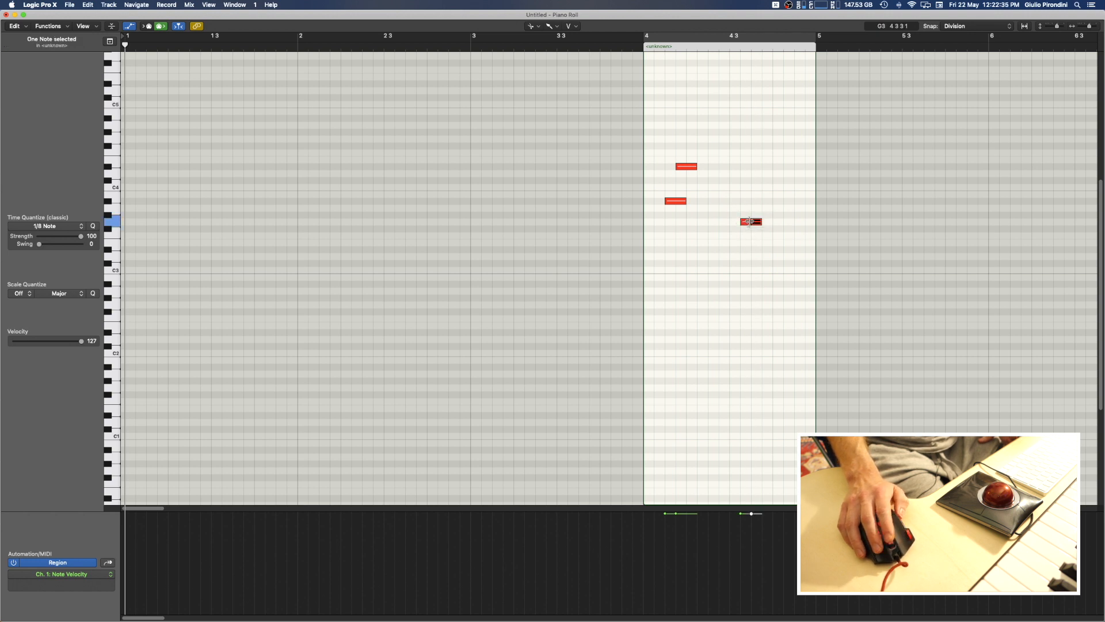
left_click(751, 222)
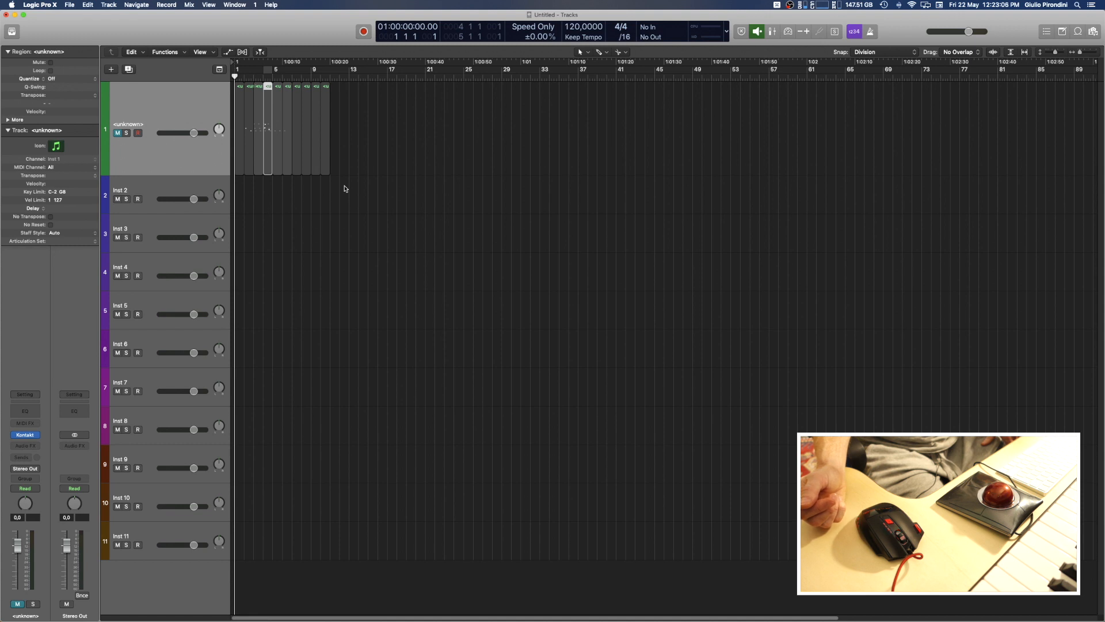
Step: Show the Kontakt plug-in window for the first track
key("v")
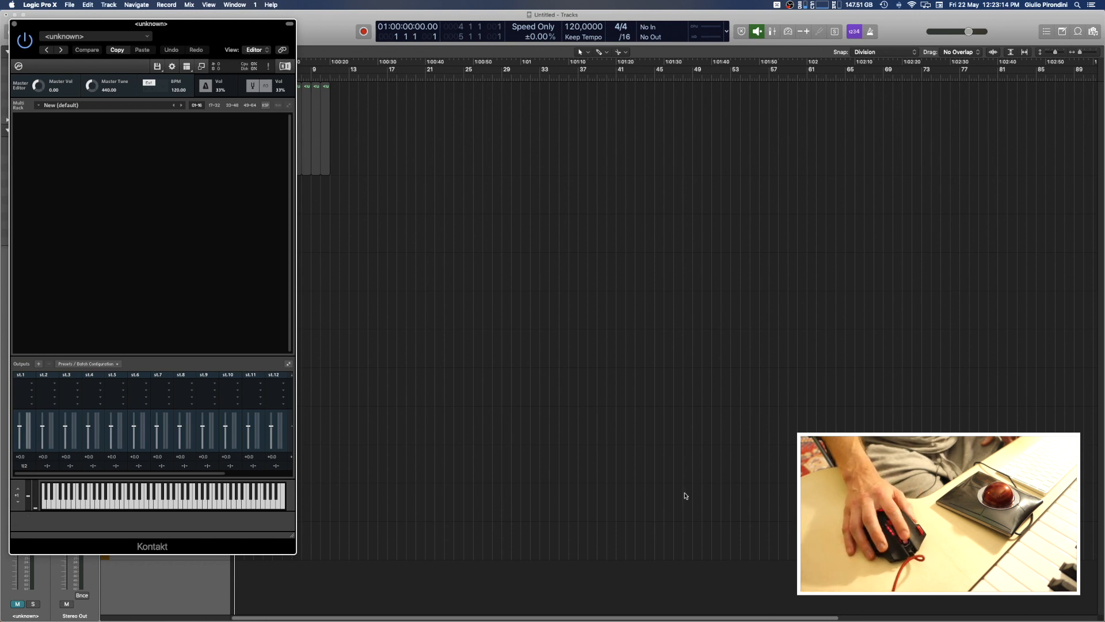
key("v")
key("v")
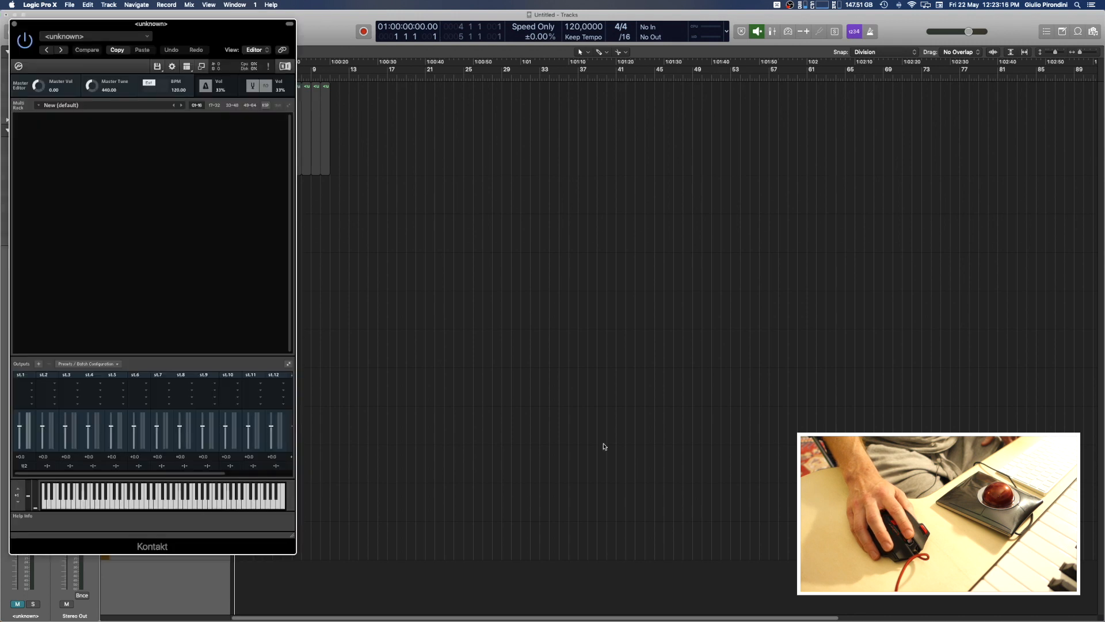